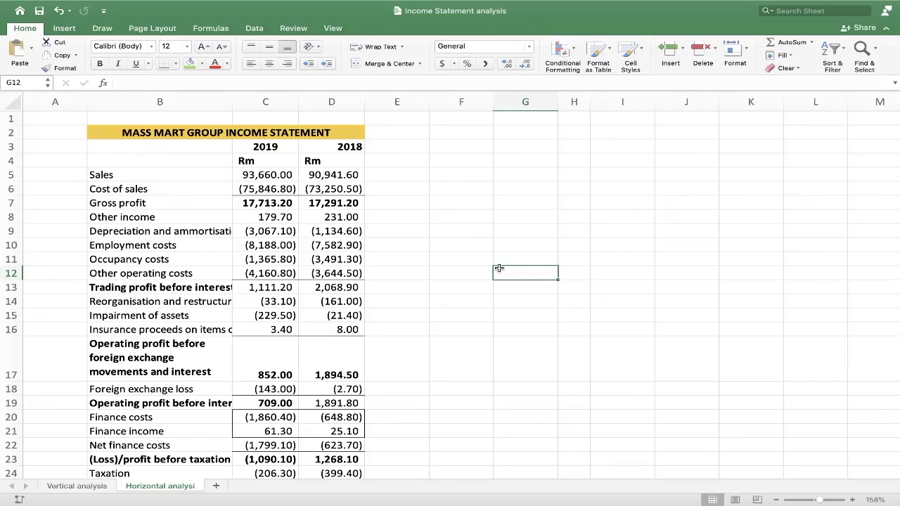
Step: Paste the (Comparison year - Base year)/Base year formula picture beside the income statement near G12
key(super+v)
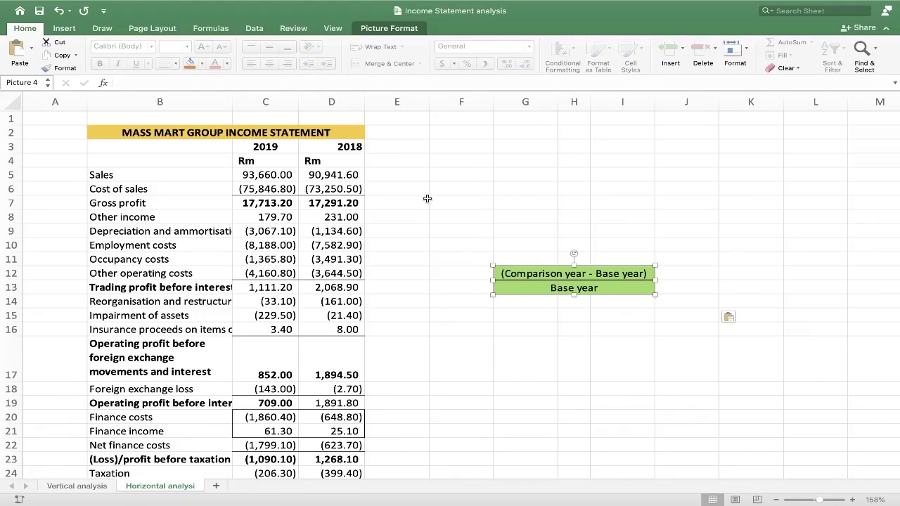
click(387, 176)
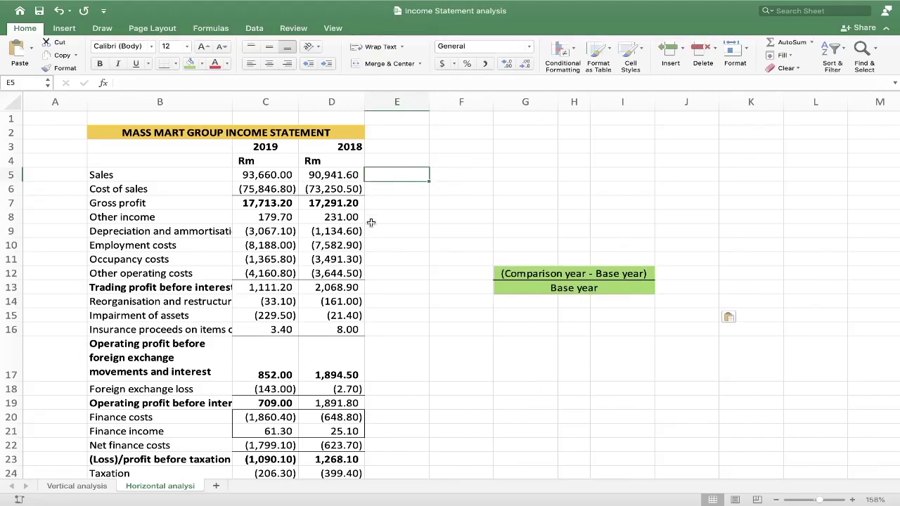
scroll(371, 222, down, 4)
scroll(371, 223, right, 1)
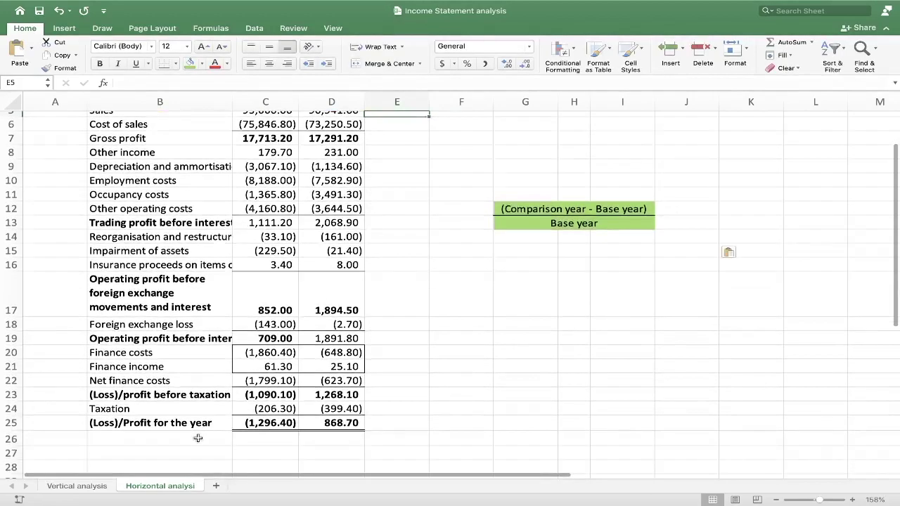
scroll(269, 426, up, 2)
scroll(270, 426, up, 2)
scroll(269, 426, right, 1)
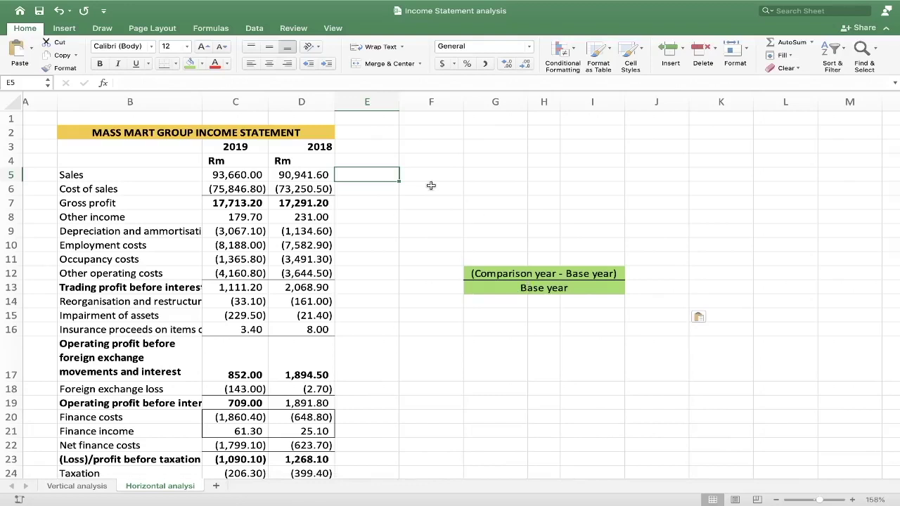
key(Up)
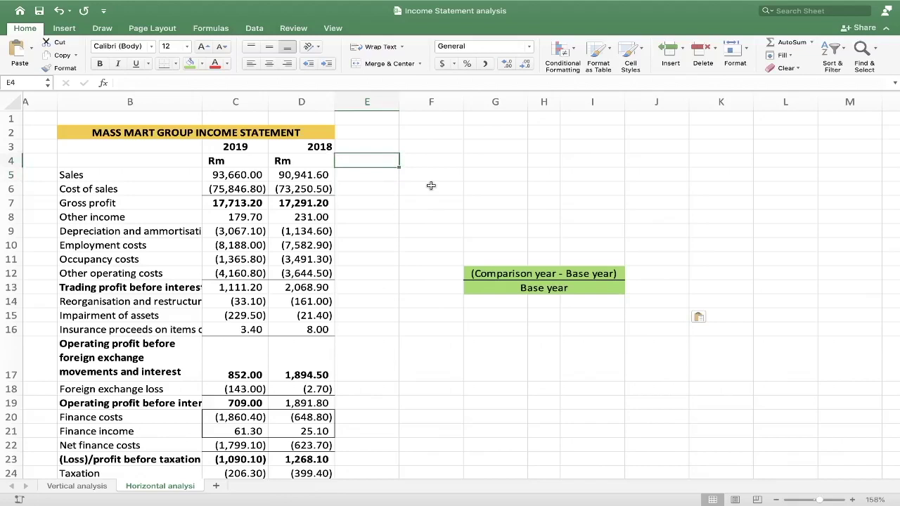
Step: Enter the heading 'Value change' in cell E4
text(VAL)
key(BackSpace)
key(BackSpace)
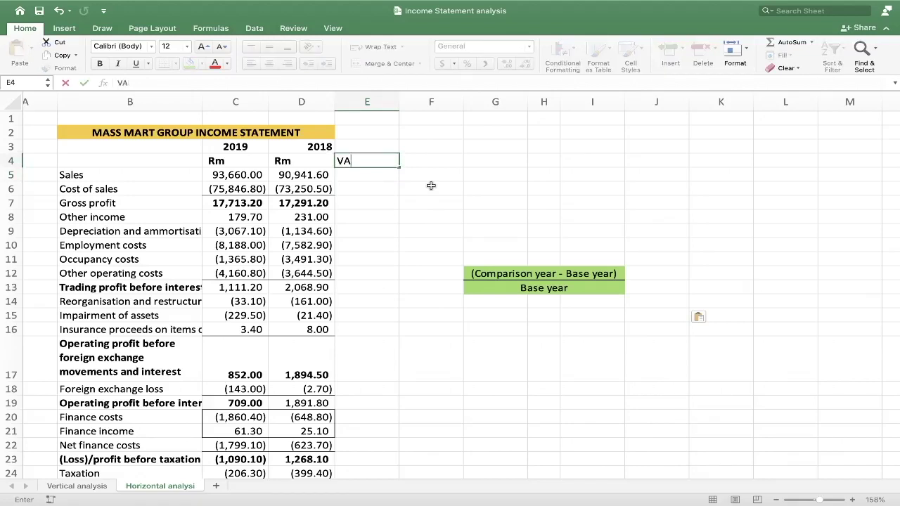
text(alue change)
key(Return)
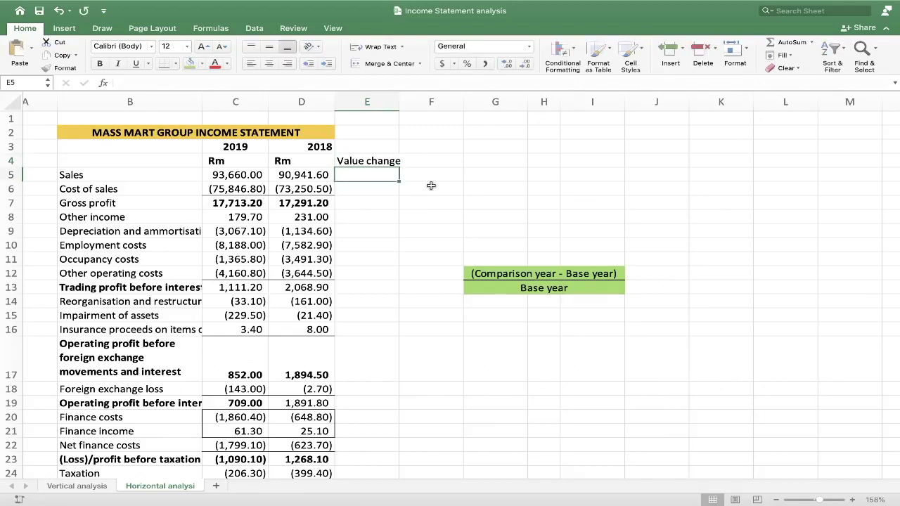
Step: Enter =C5-D5 in E5 to get the Sales value change of 2,718.40
text(=)
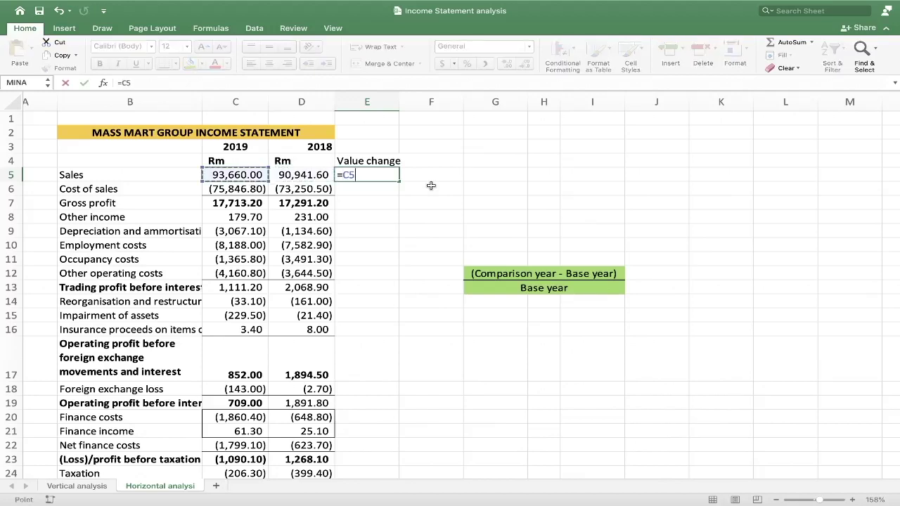
text(-D5)
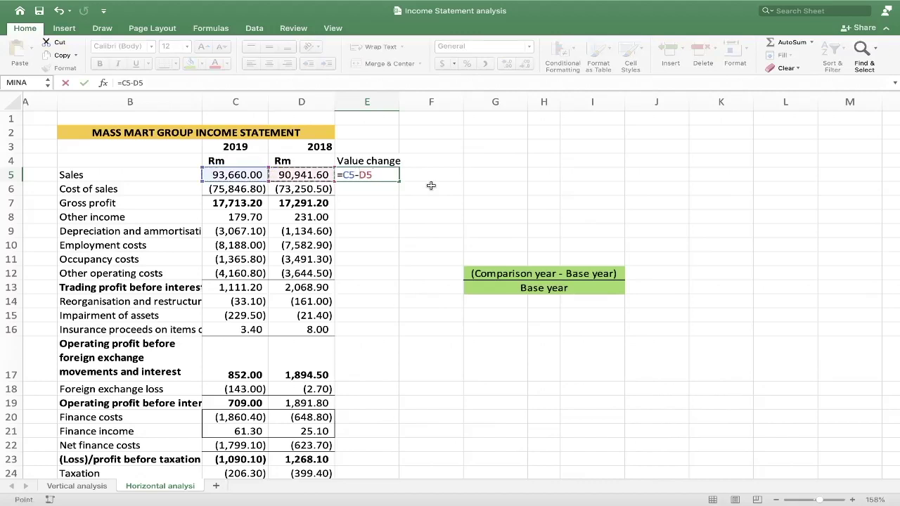
key(Return)
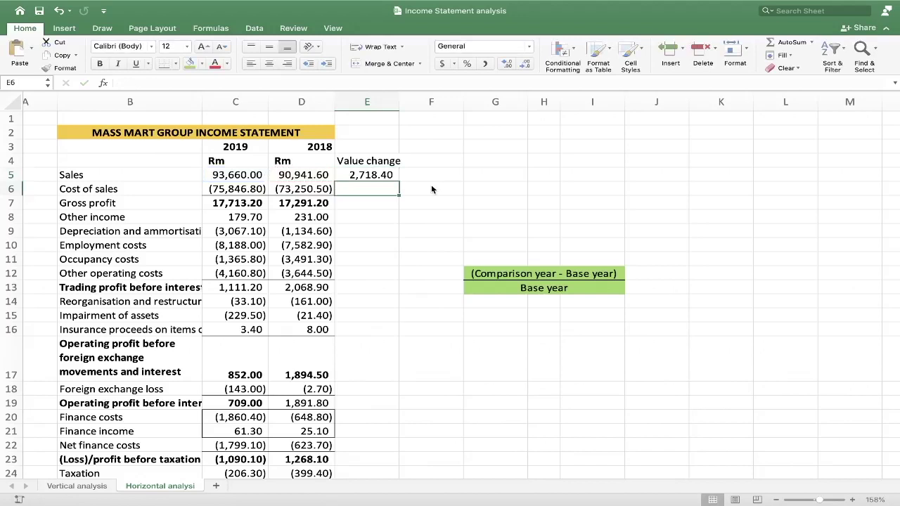
key(Up)
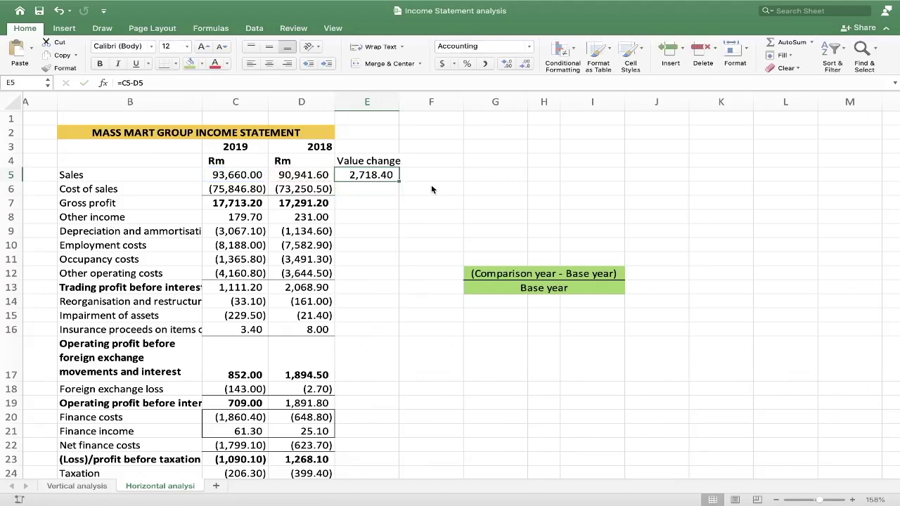
Step: Fill the =C5-D5 formula down E5:E25, from (2,596.30) for cost of sales to (2,165.10)
scroll(402, 177, down, 2)
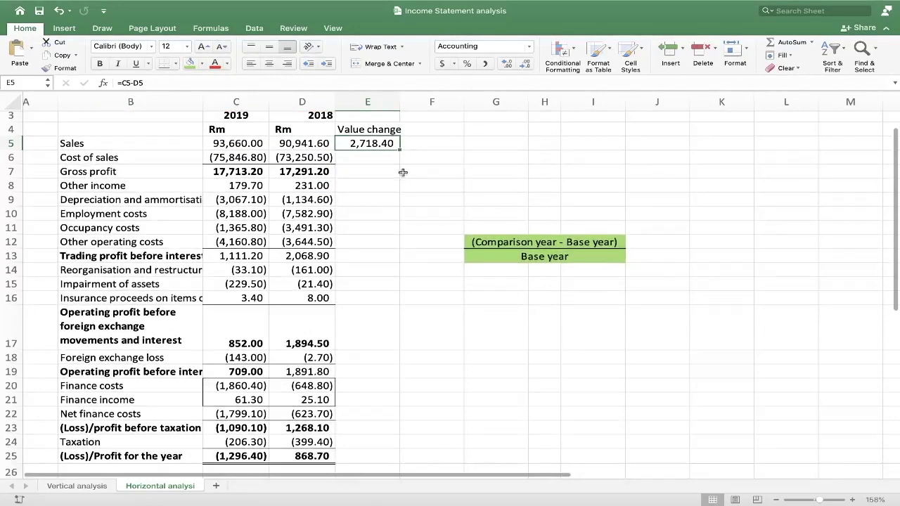
drag(400, 149, 383, 462)
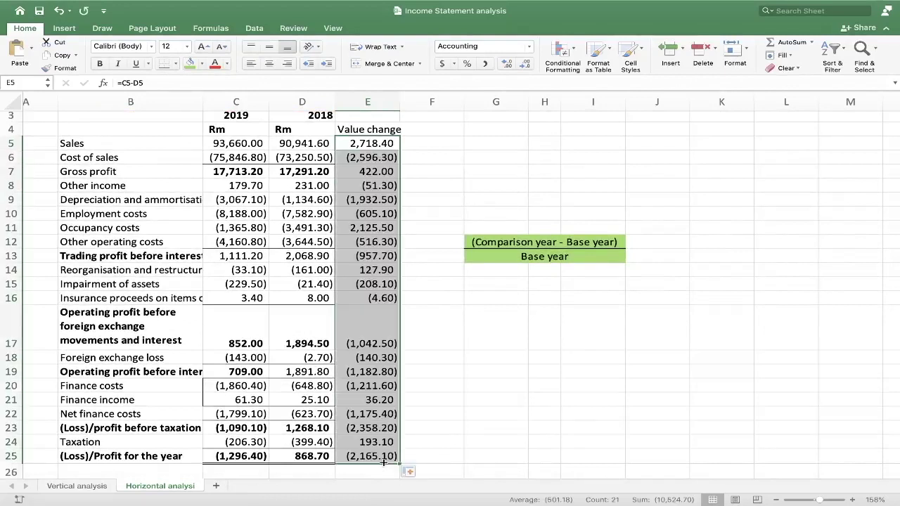
click(373, 140)
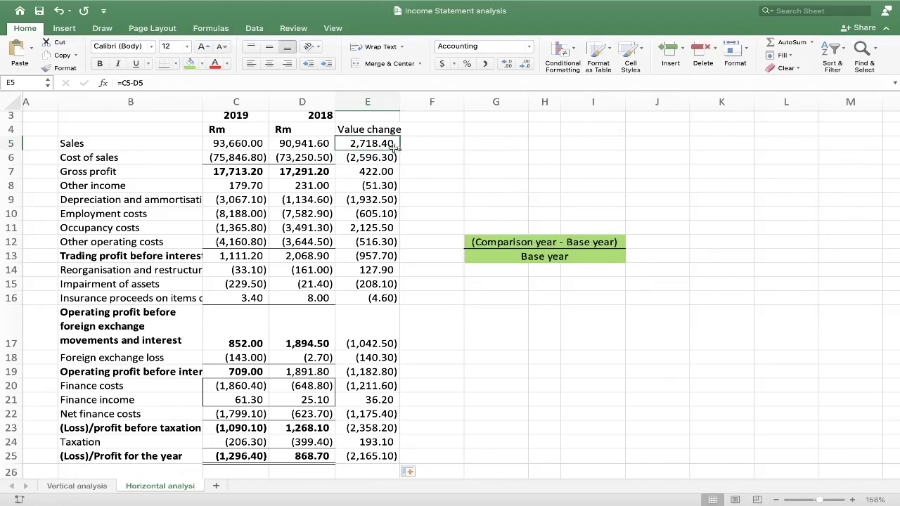
key(super+z)
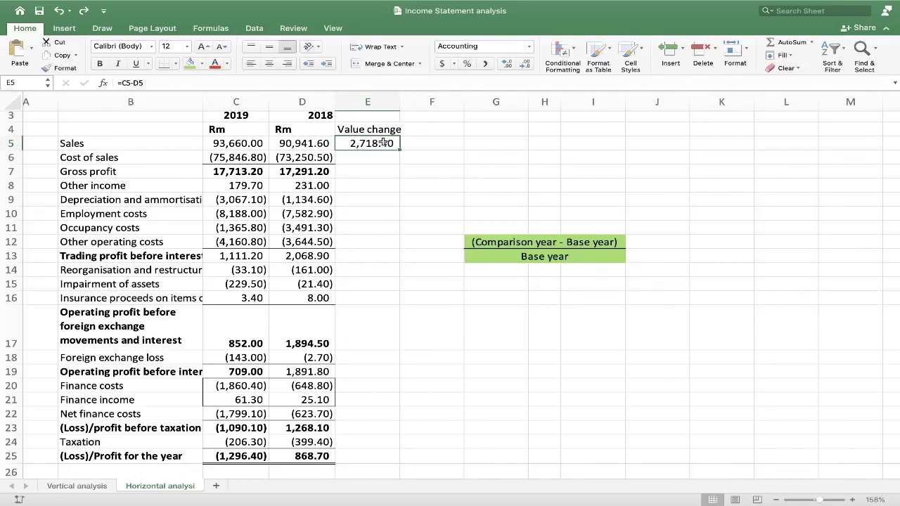
key(shift+Down)
key(shift+Down)
key(shift+Down)
key(shift+Down)
key(shift+Down)
key(shift+Down)
key(shift+Down)
key(shift+Down)
key(shift+Down)
key(shift+Down)
key(shift+Down)
key(shift+Down)
key(shift+Down)
key(shift+Down)
key(shift+Down)
key(shift+Down)
key(shift+Down)
key(shift+Down)
key(shift+Down)
key(shift+Down)
key(shift+Down)
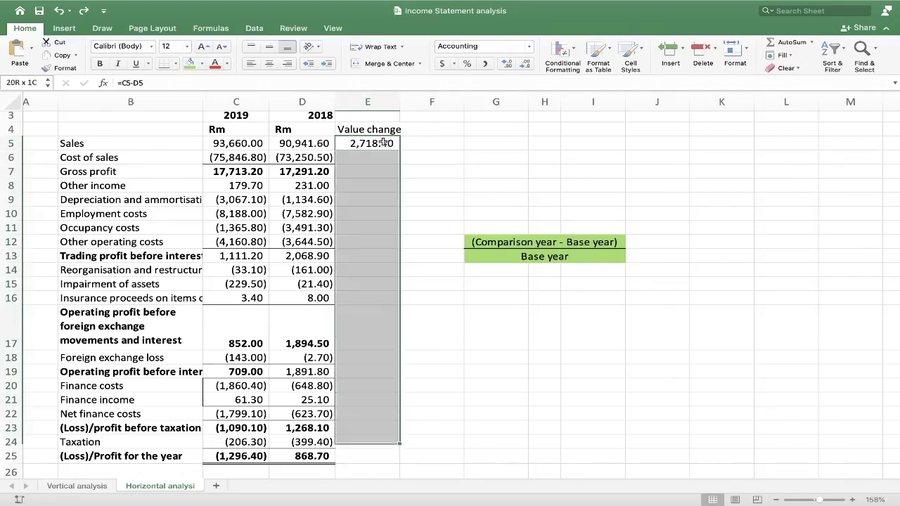
key(shift+Up)
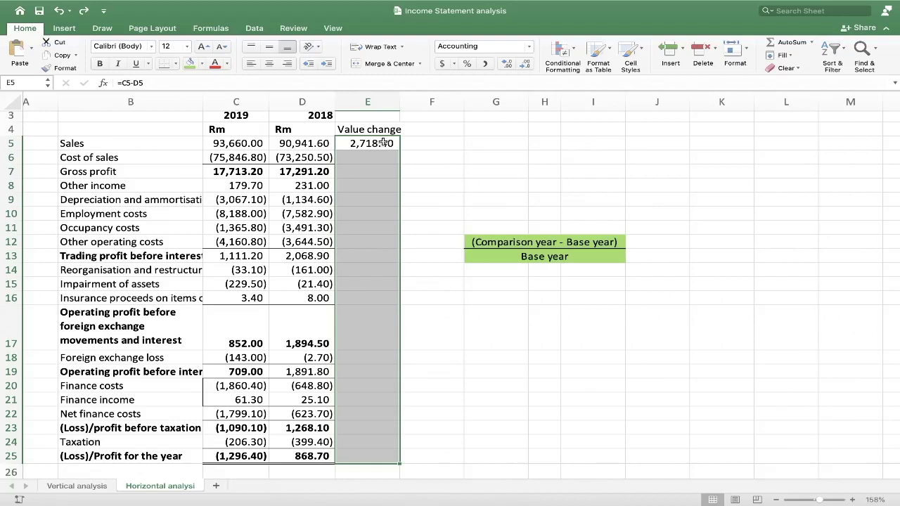
key(ctrl+d)
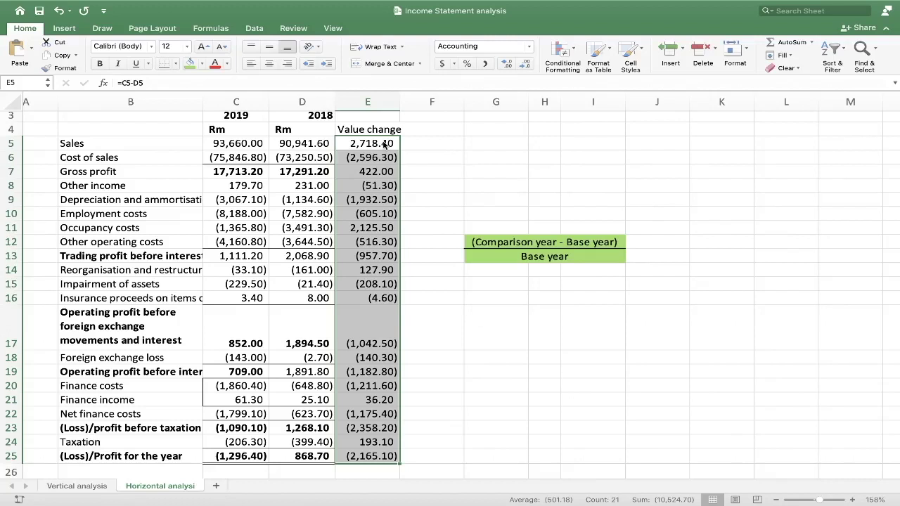
key(Right)
key(Up)
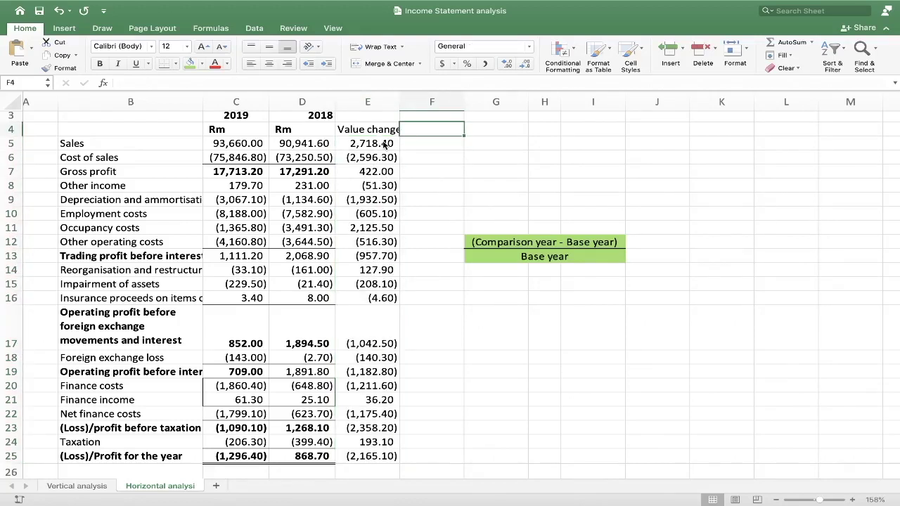
Step: Head F4 '% change', widen column E, and bold both change headers
text(% change)
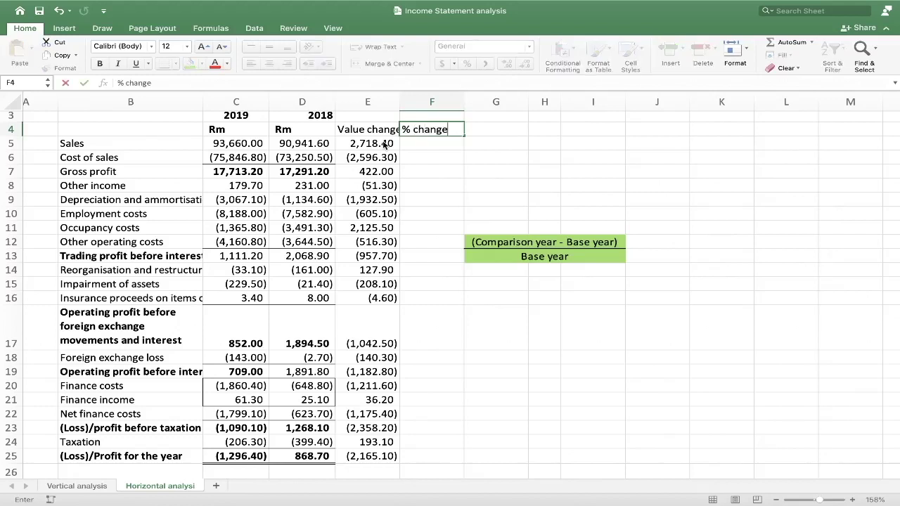
key(Return)
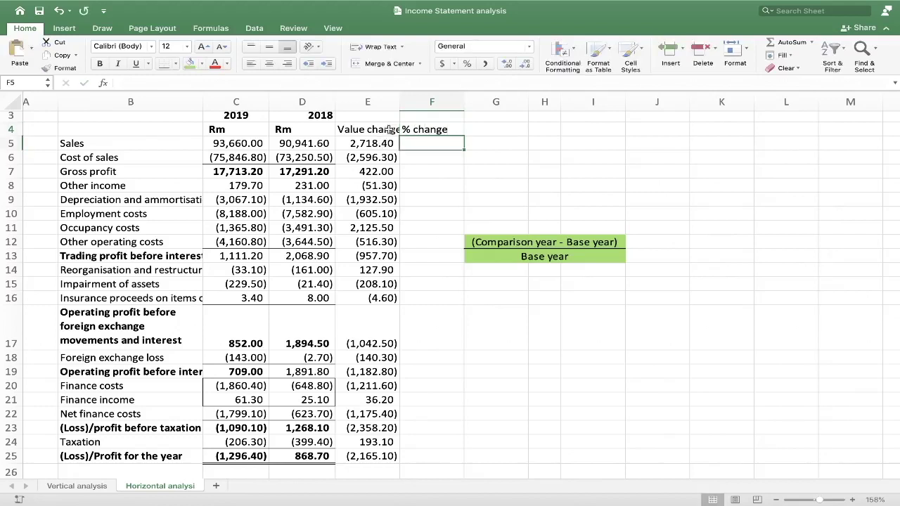
drag(400, 107, 400, 109)
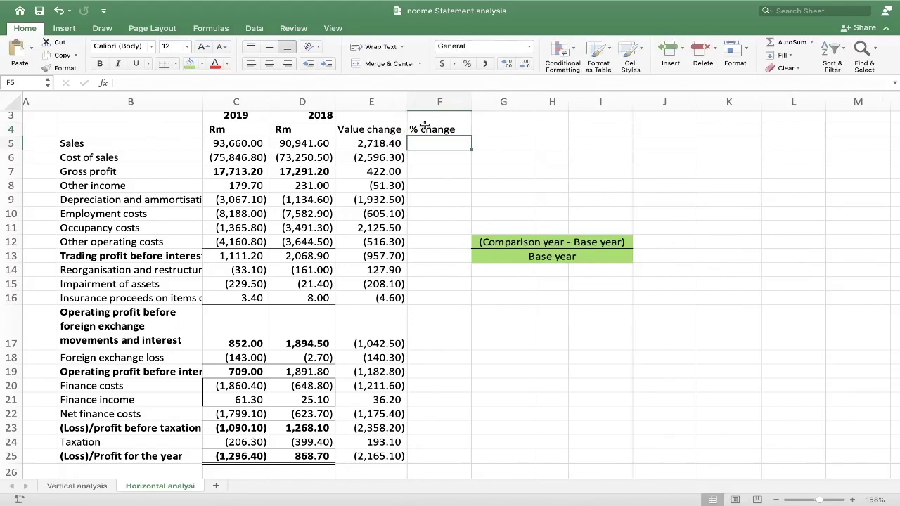
key(Left)
key(Up)
key(shift+Right)
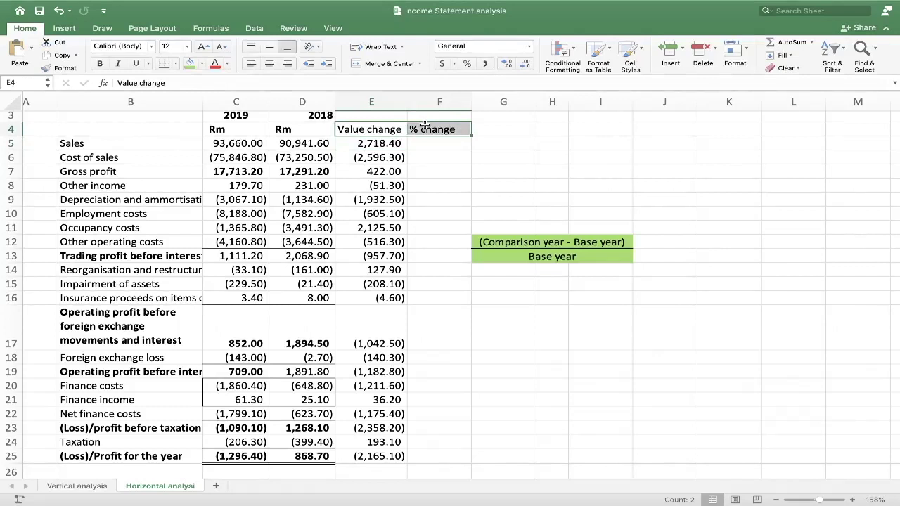
key(super+b)
key(Right)
Step: Enter =E5/D5 in F5, giving a Sales % change of 0.0298917
key(Down)
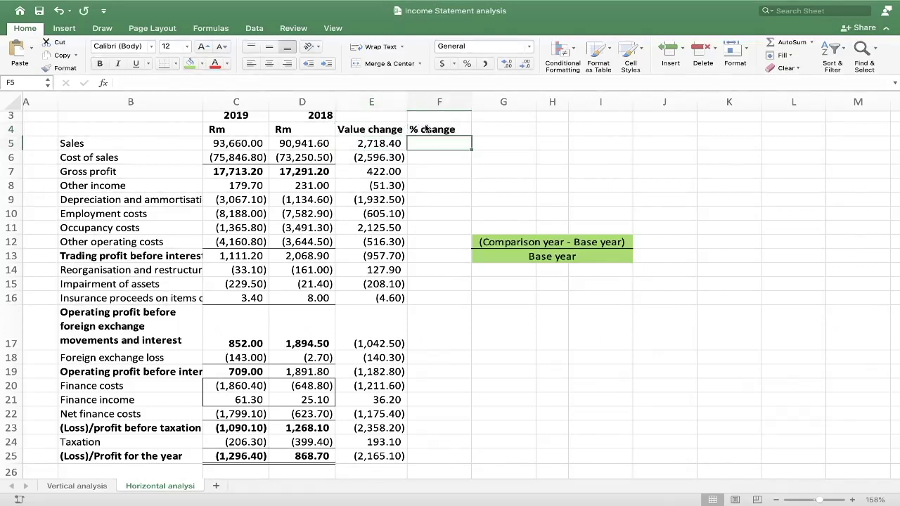
text(=)
key(Left)
text(/)
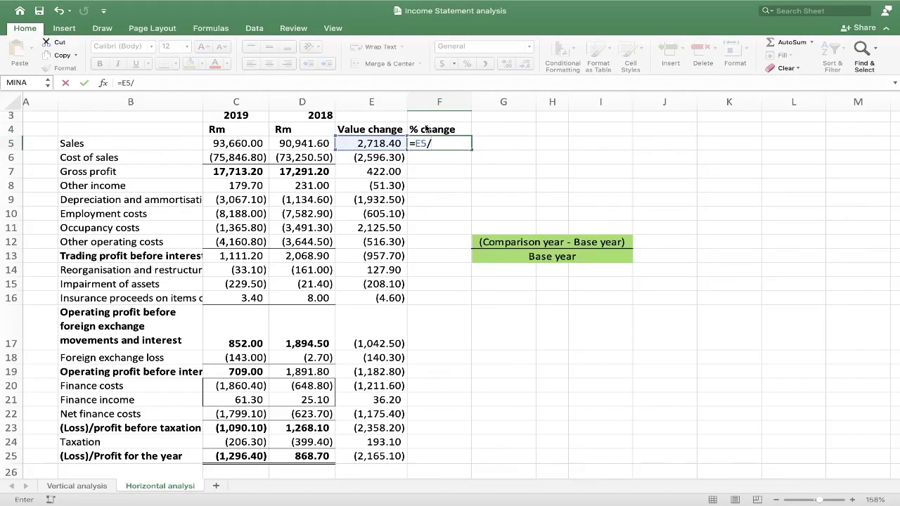
key(Left)
key(Left)
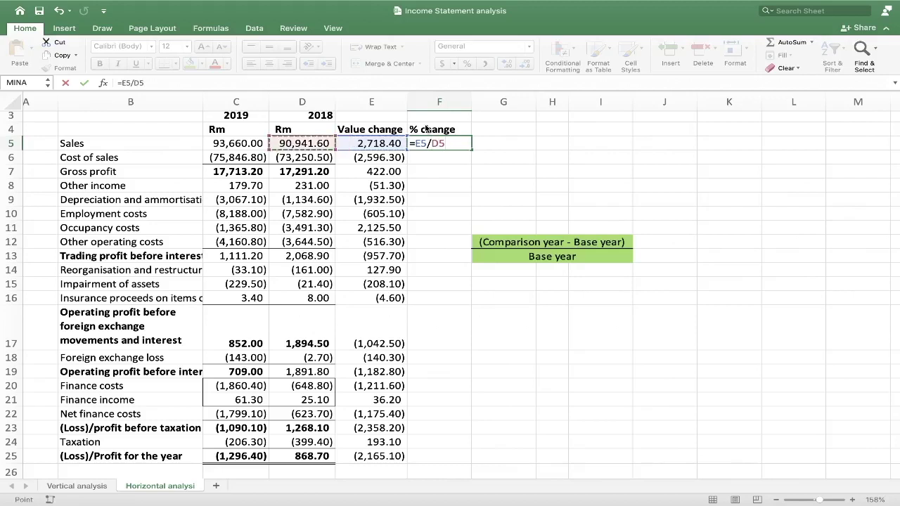
key(ctrl+Return)
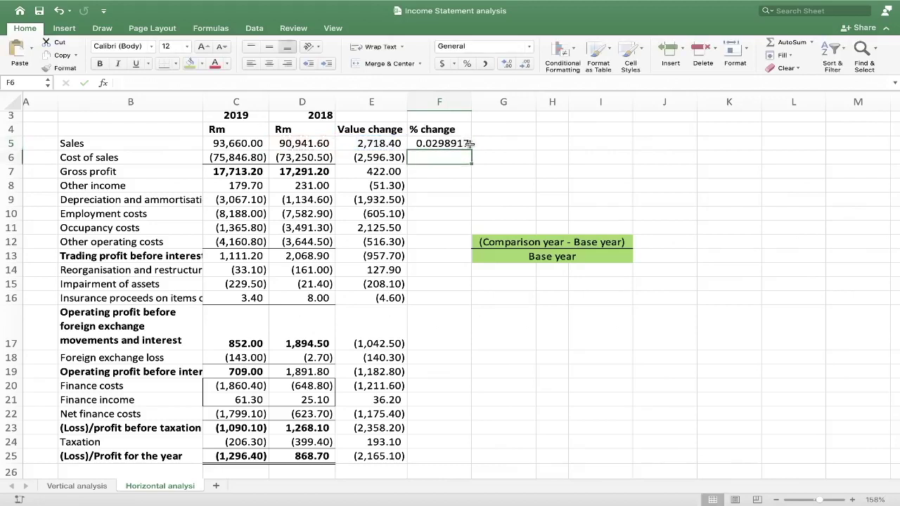
Step: Fill the % change formula down to F25 and format it as percentages with two decimals
drag(469, 145, 434, 459)
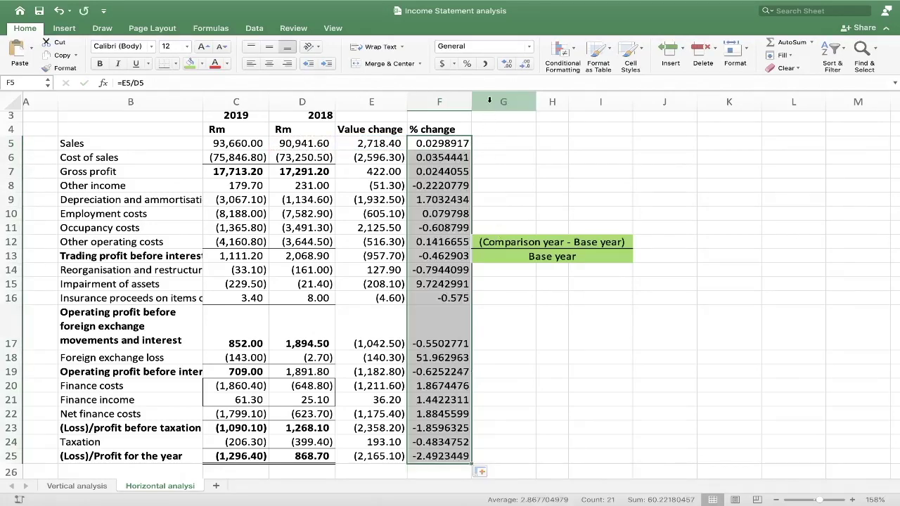
click(466, 63)
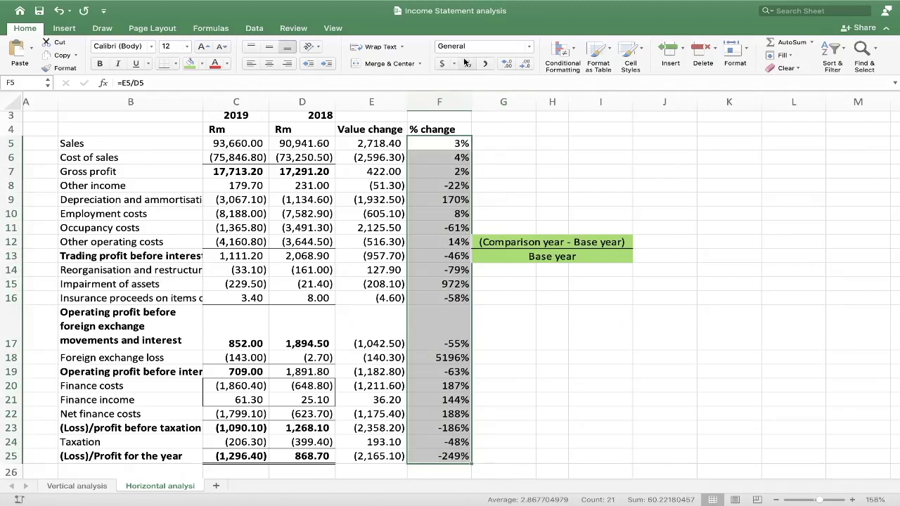
click(503, 64)
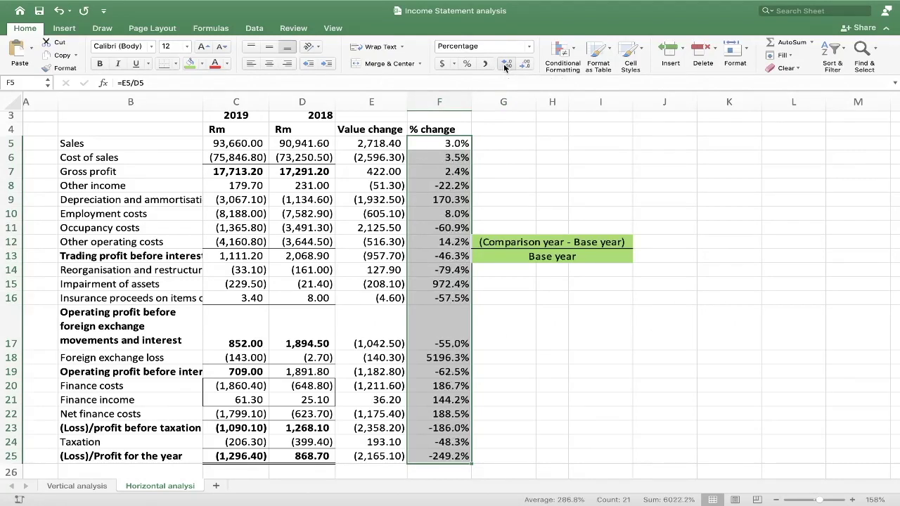
click(503, 63)
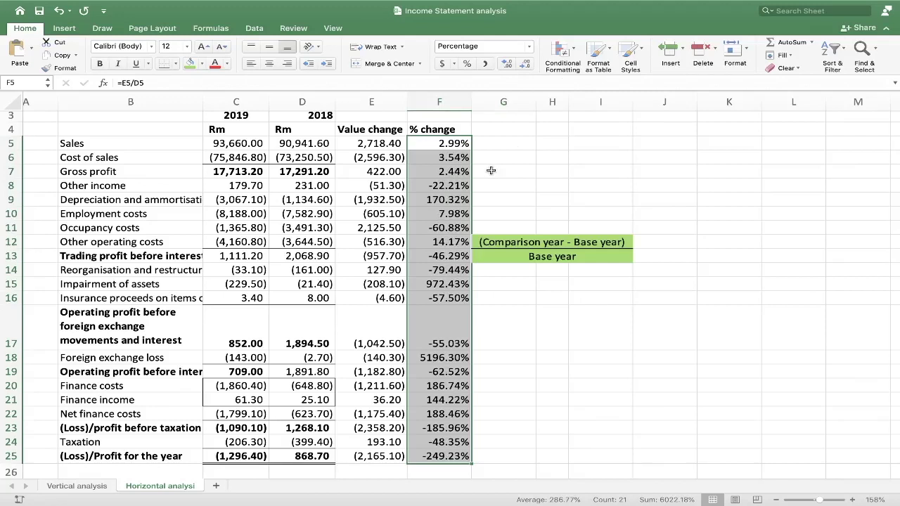
Step: Bold the % change cells for Trading profit, operating profit and loss before taxation
click(423, 251)
key(super+b)
key(Down)
key(Down)
key(Down)
key(Down)
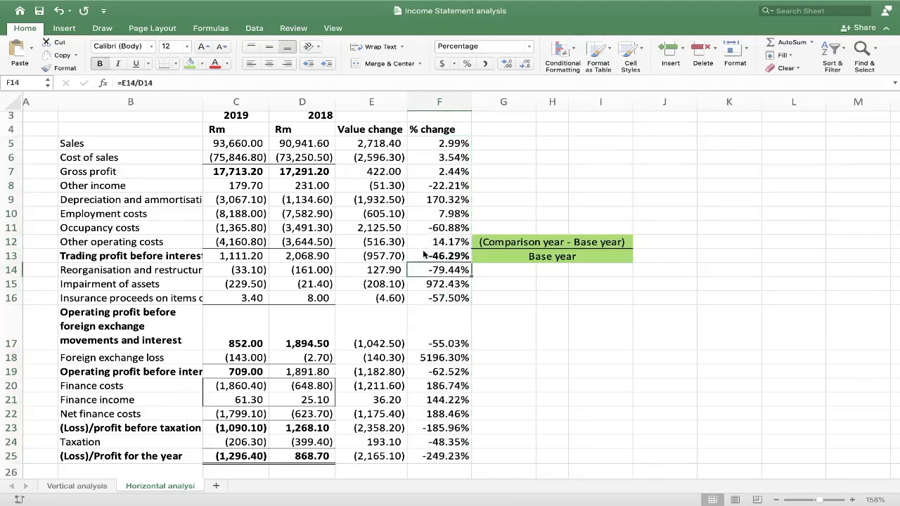
key(super+b)
scroll(443, 323, down, 1)
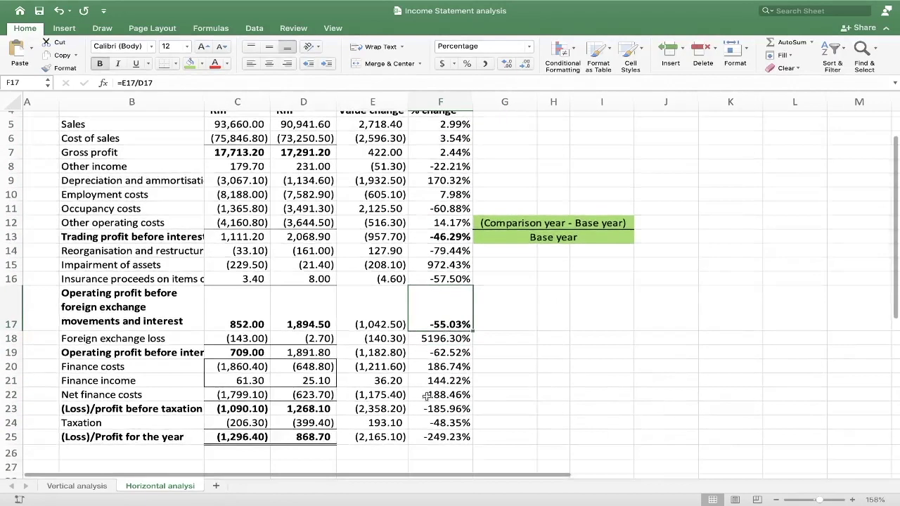
click(426, 407)
key(super+b)
click(426, 435)
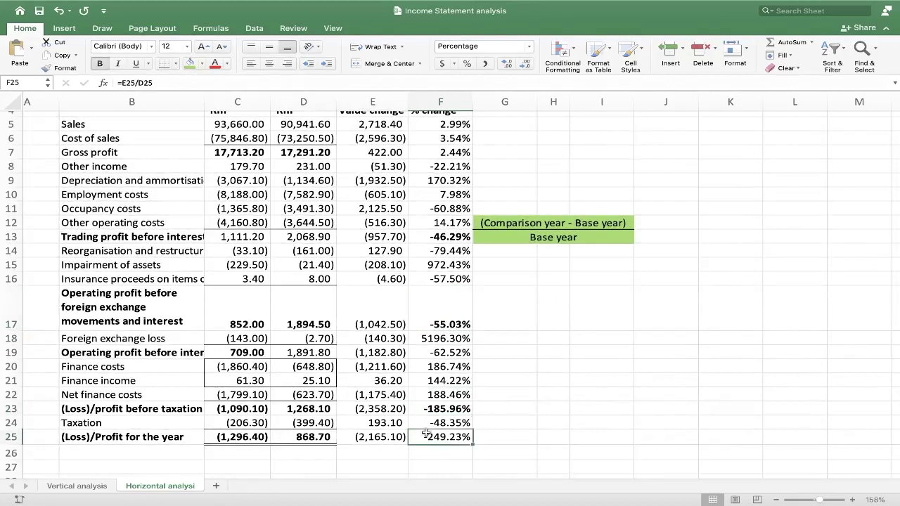
scroll(520, 365, up, 4)
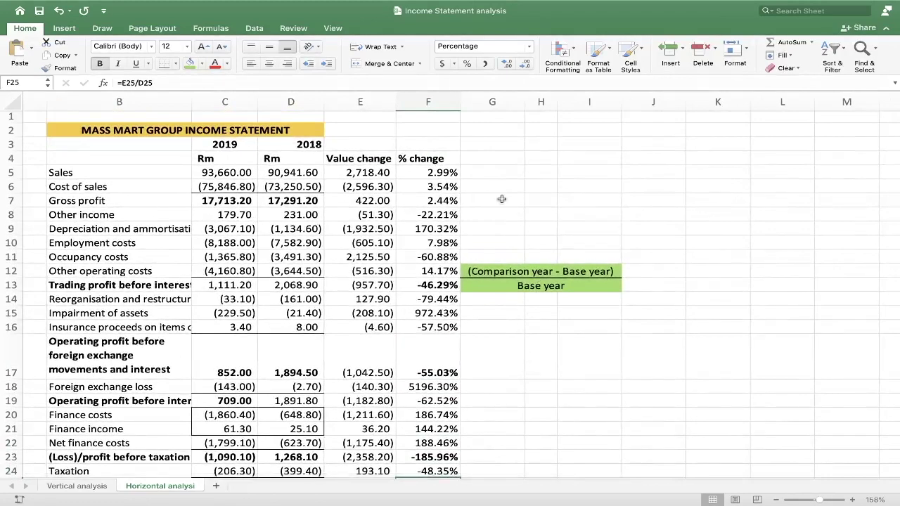
click(437, 167)
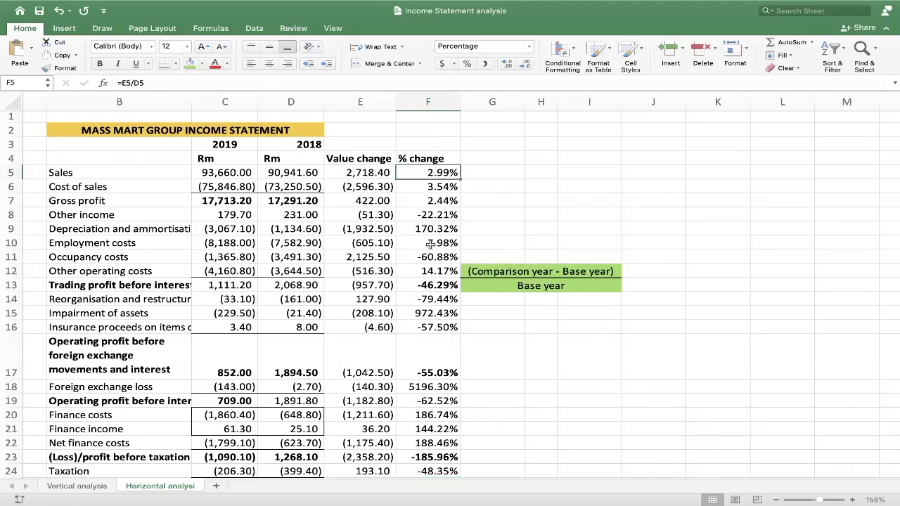
scroll(430, 244, down, 2)
scroll(443, 301, up, 2)
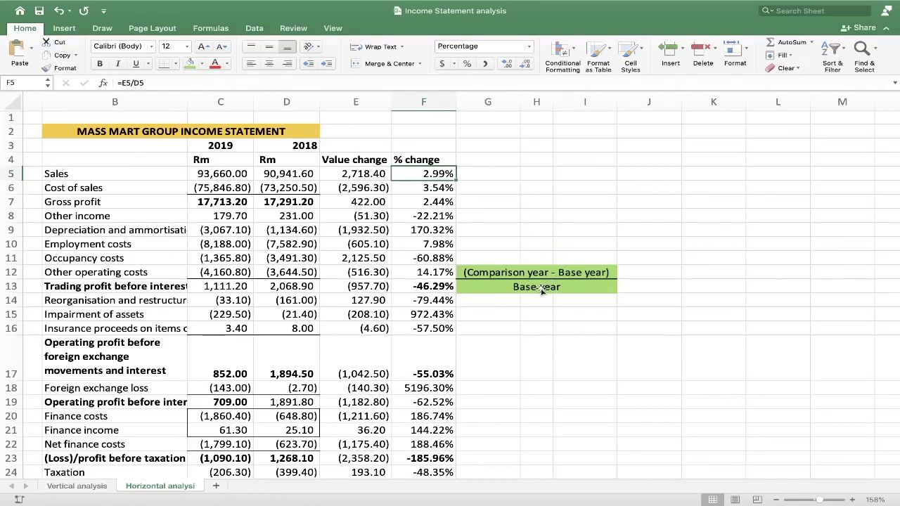
click(382, 172)
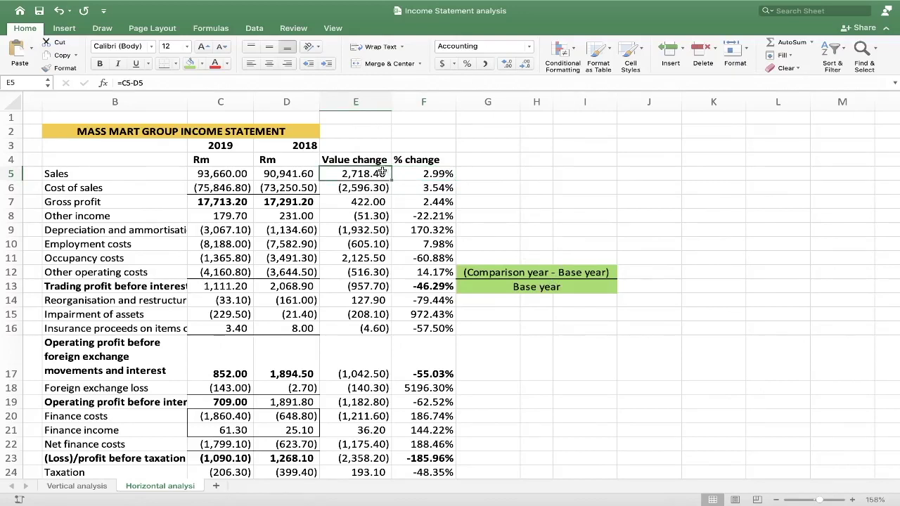
click(416, 174)
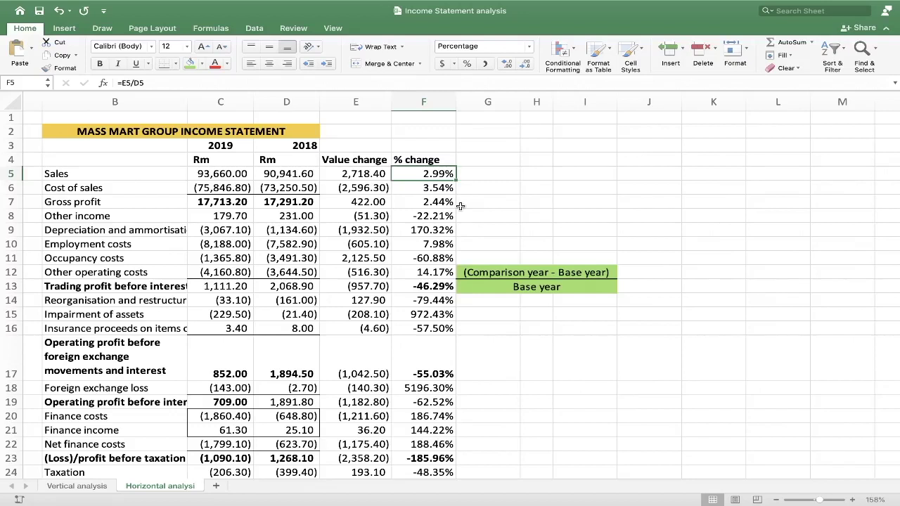
click(428, 228)
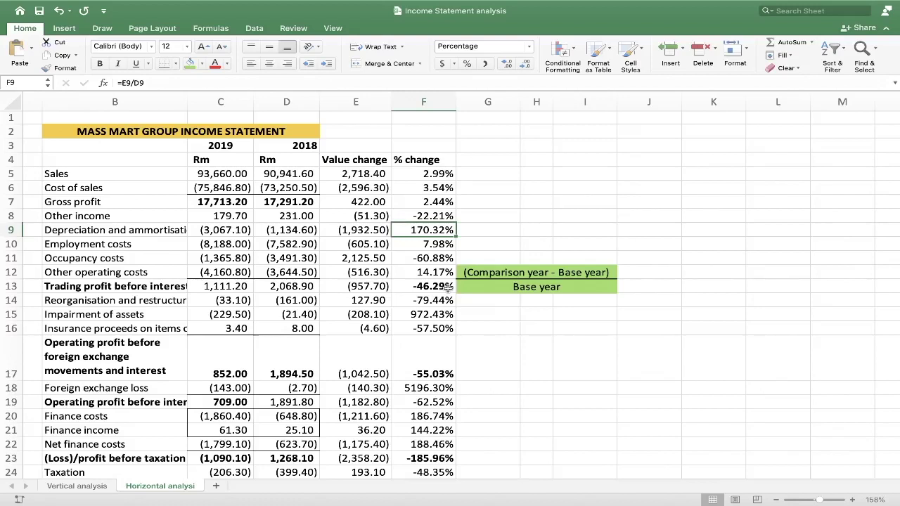
click(429, 314)
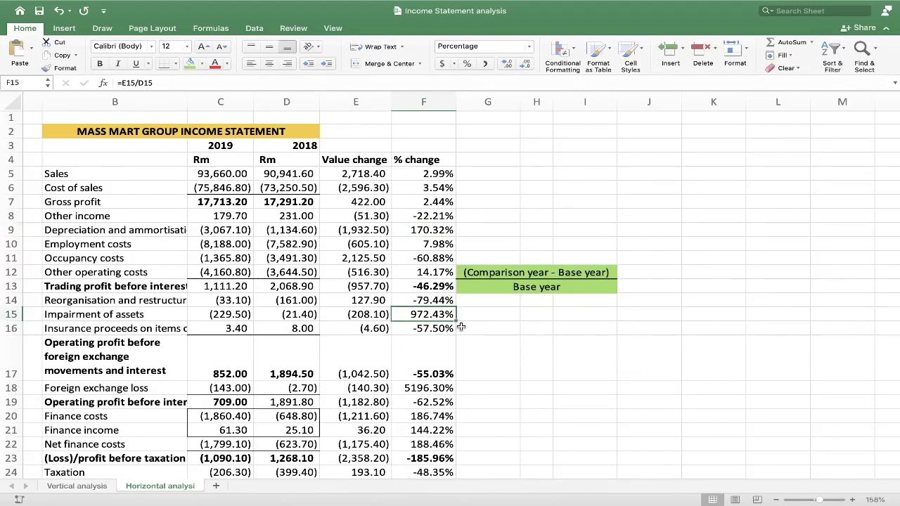
scroll(461, 327, down, 1)
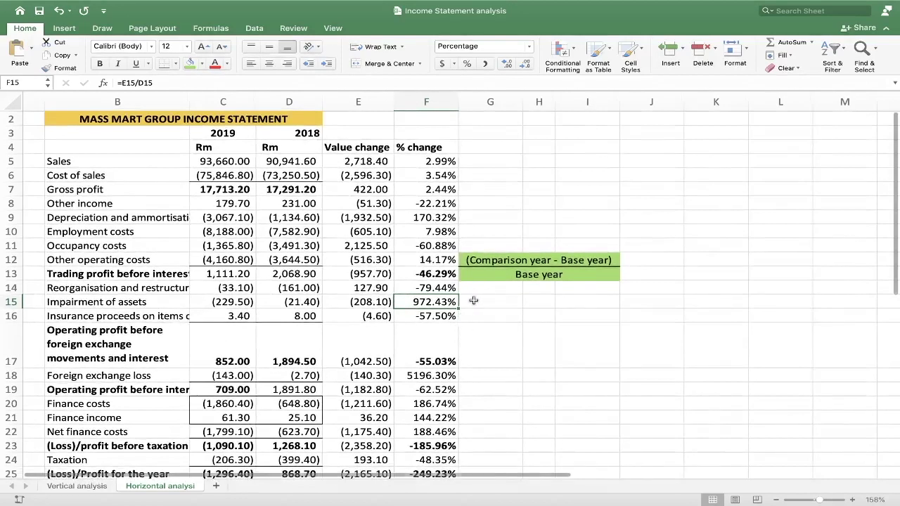
click(457, 217)
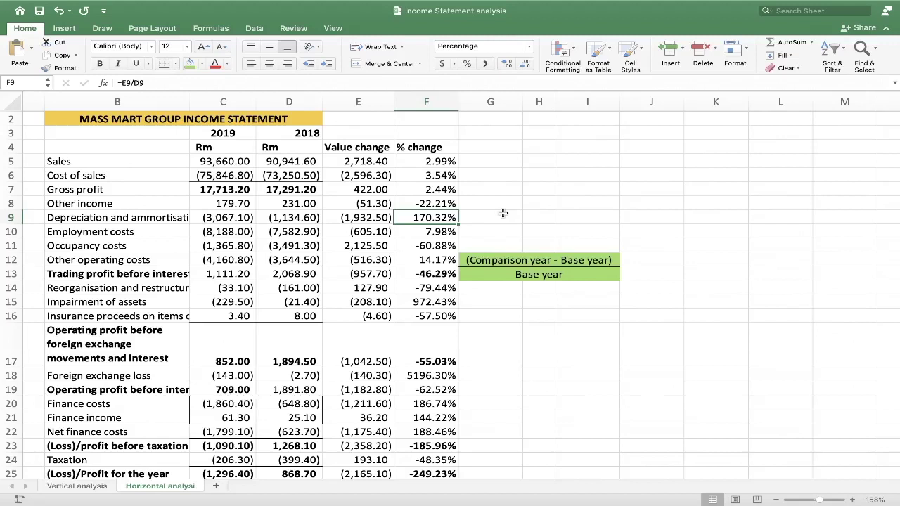
click(61, 218)
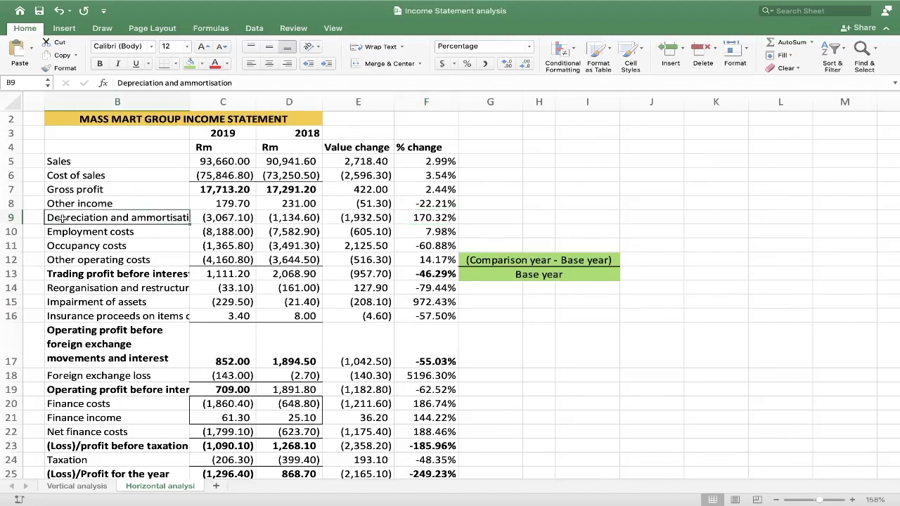
click(431, 222)
click(523, 227)
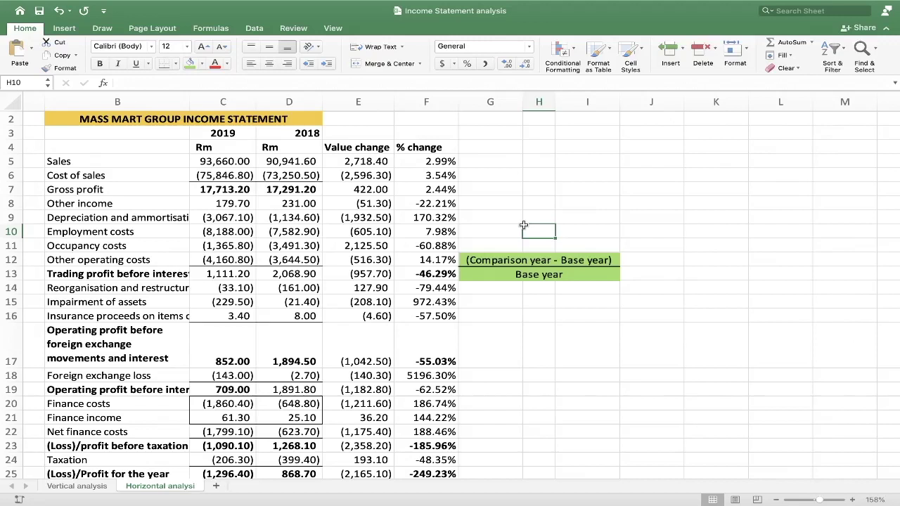
click(447, 246)
click(450, 301)
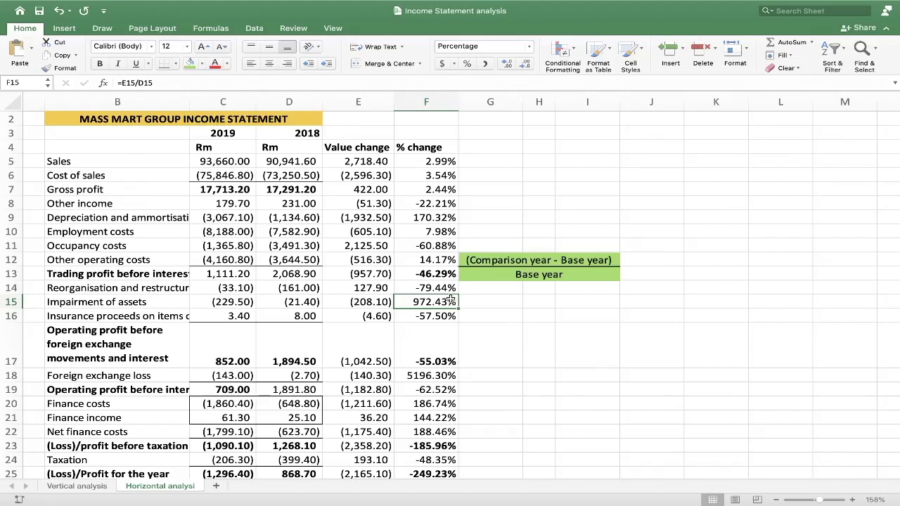
click(425, 372)
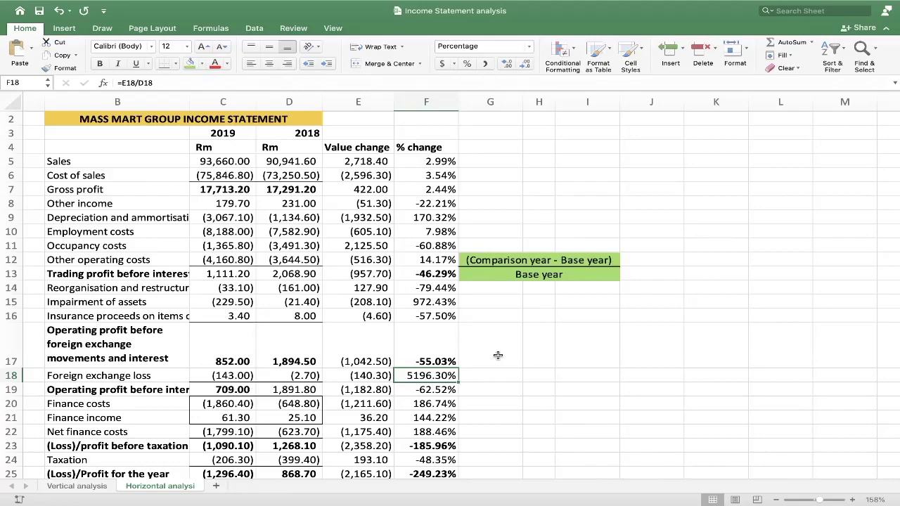
scroll(497, 355, down, 3)
scroll(498, 355, left, 1)
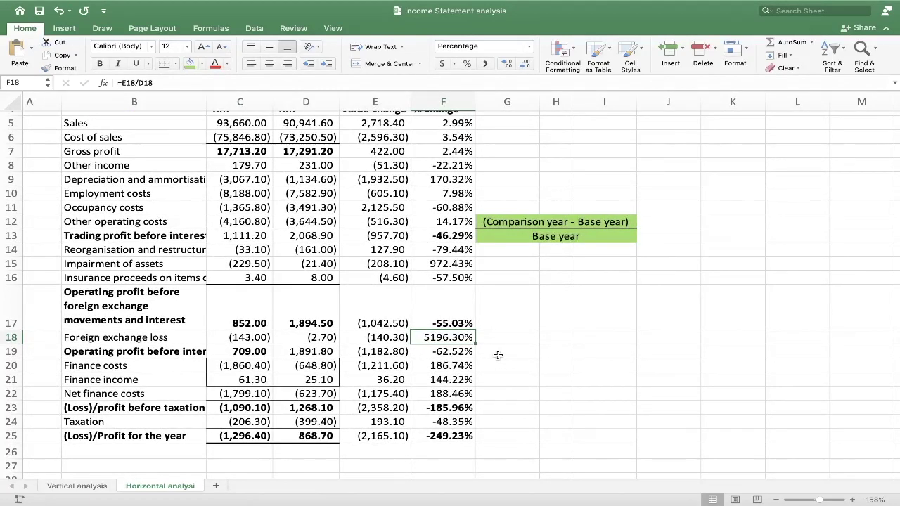
click(458, 366)
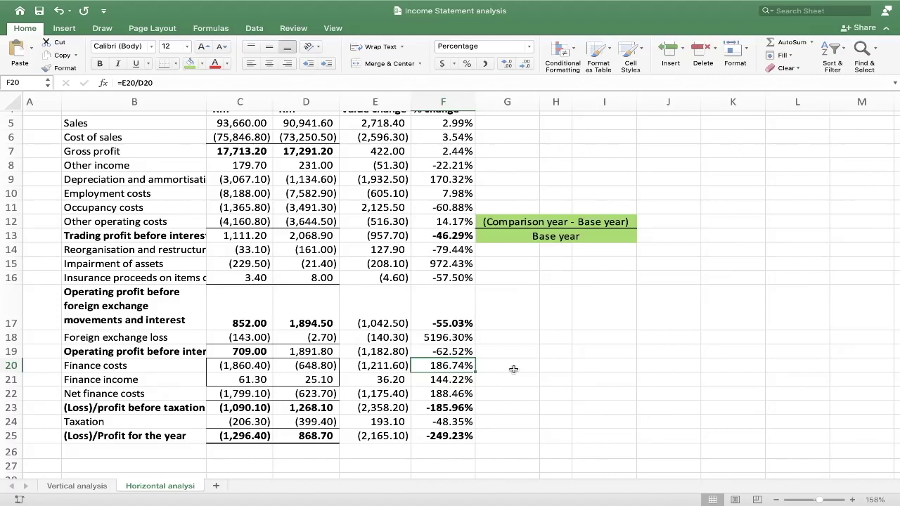
click(192, 278)
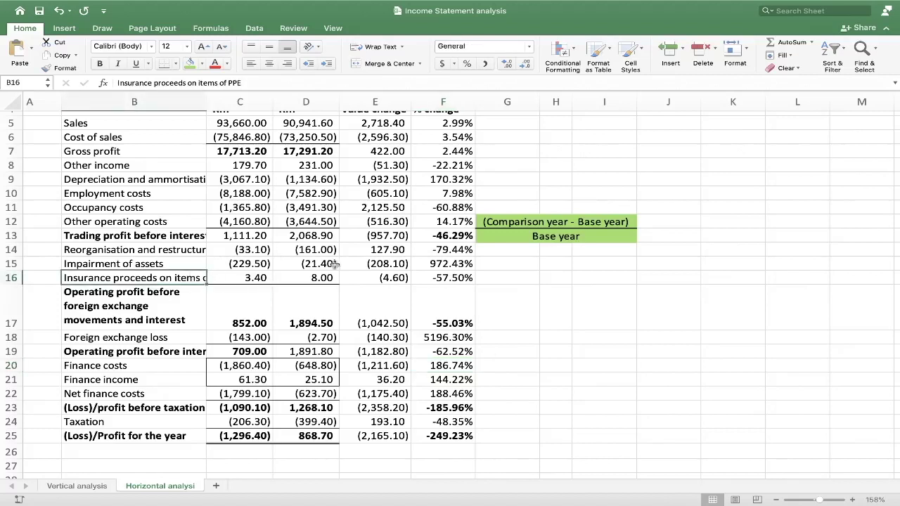
click(477, 277)
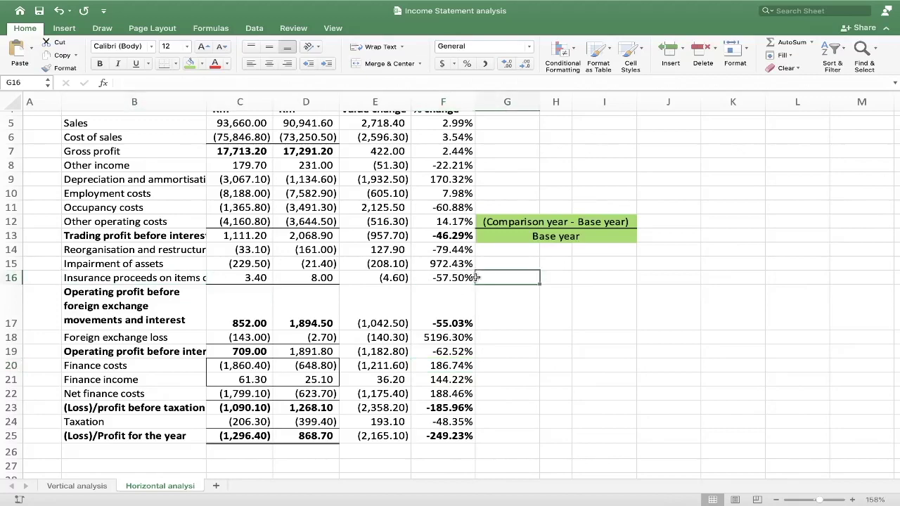
click(426, 249)
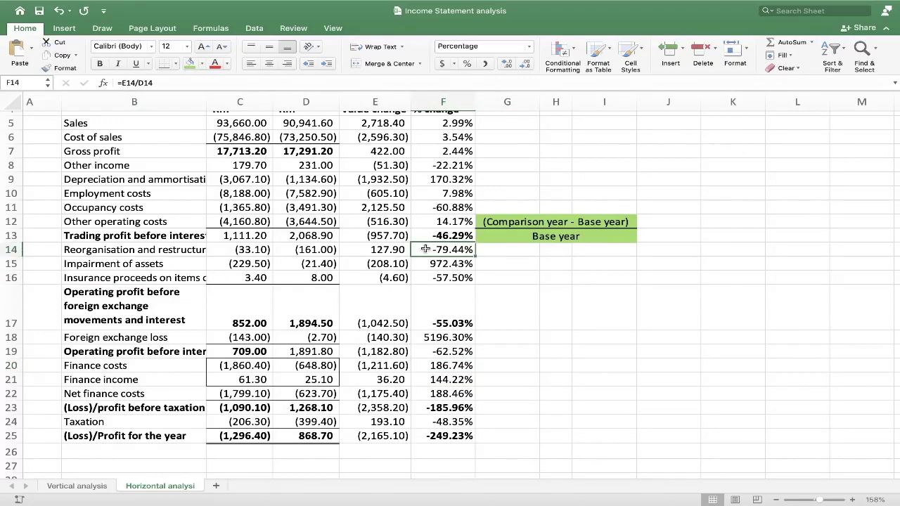
scroll(425, 249, up, 3)
click(426, 249)
scroll(447, 243, down, 1)
scroll(451, 239, down, 4)
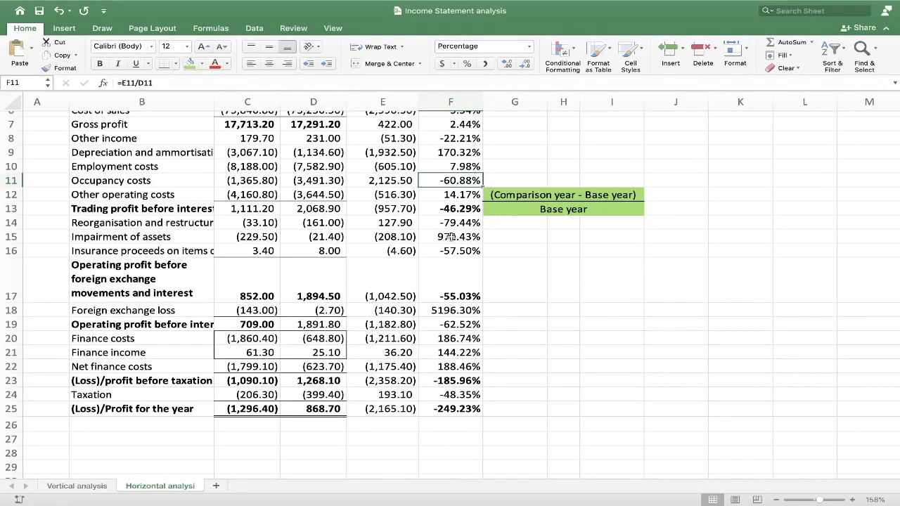
scroll(450, 236, down, 1)
click(451, 418)
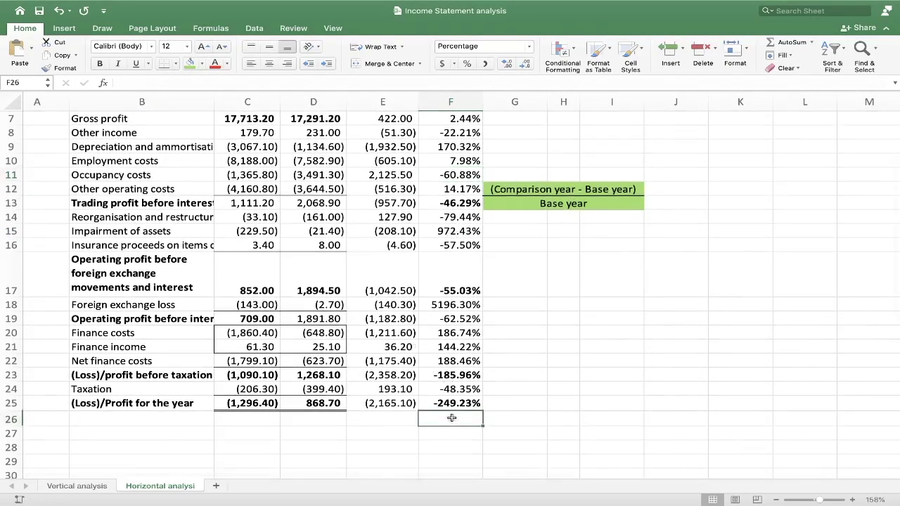
click(469, 404)
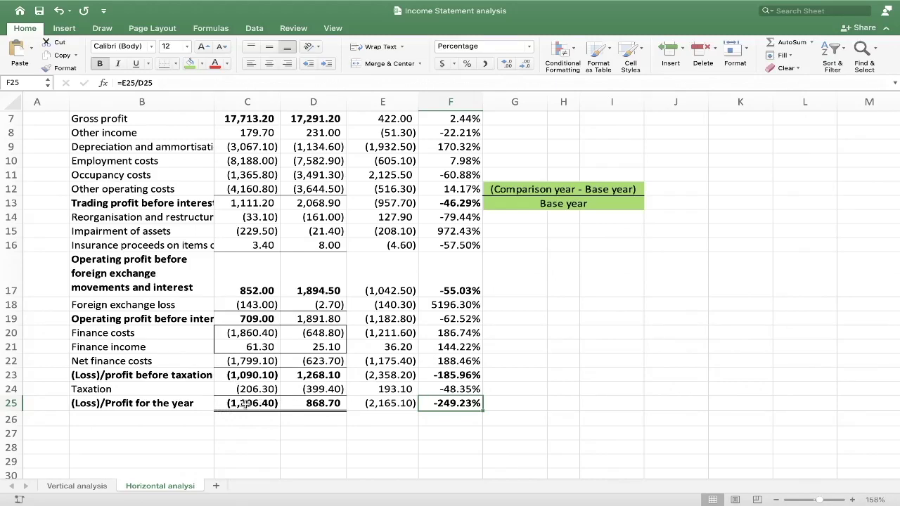
scroll(332, 380, up, 1)
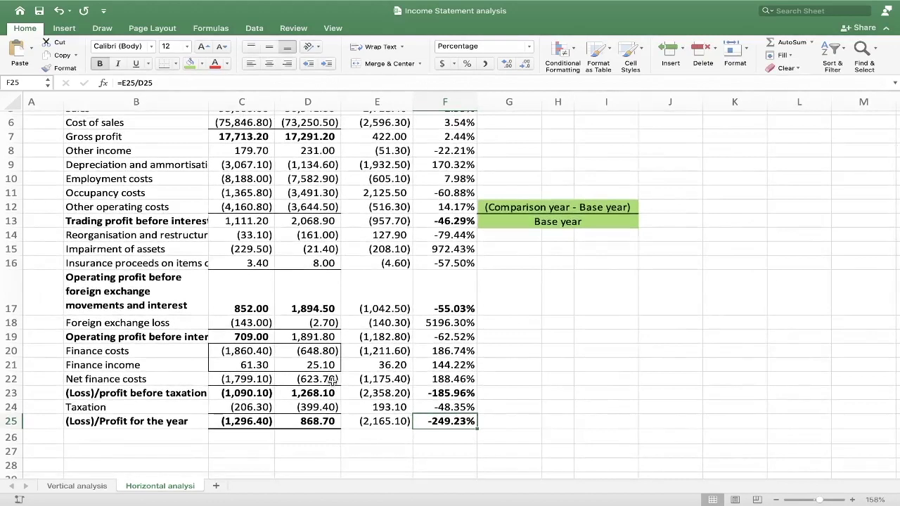
scroll(332, 380, up, 1)
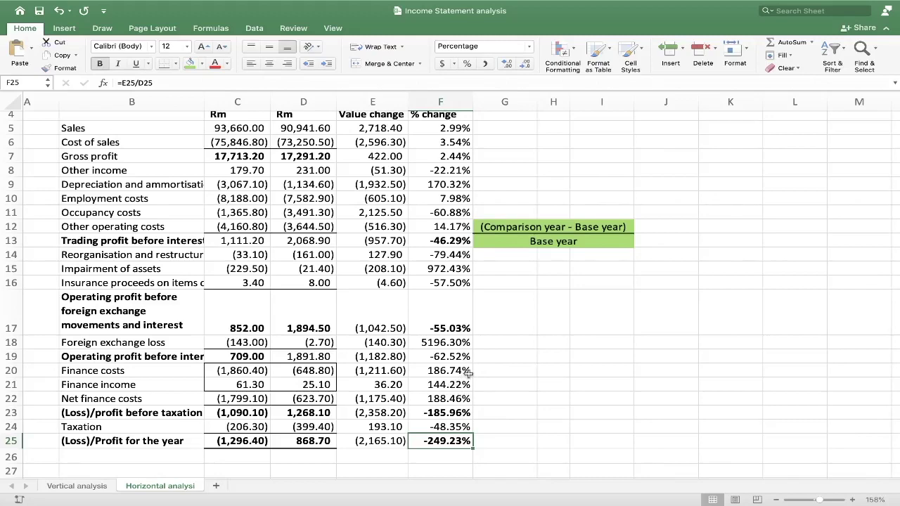
scroll(468, 373, up, 2)
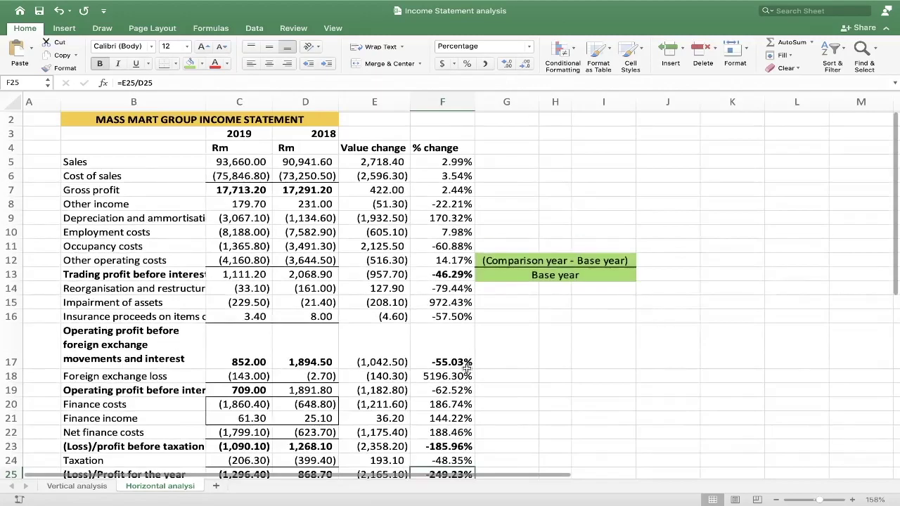
click(466, 219)
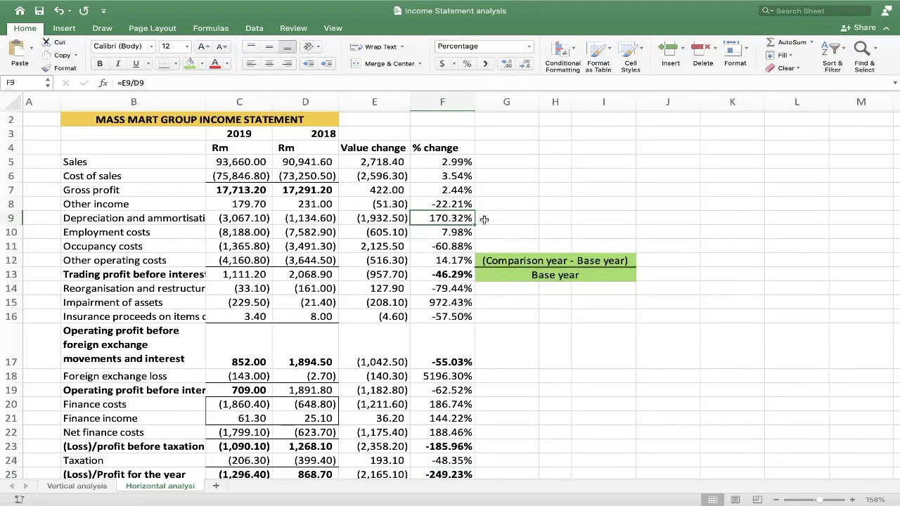
click(434, 298)
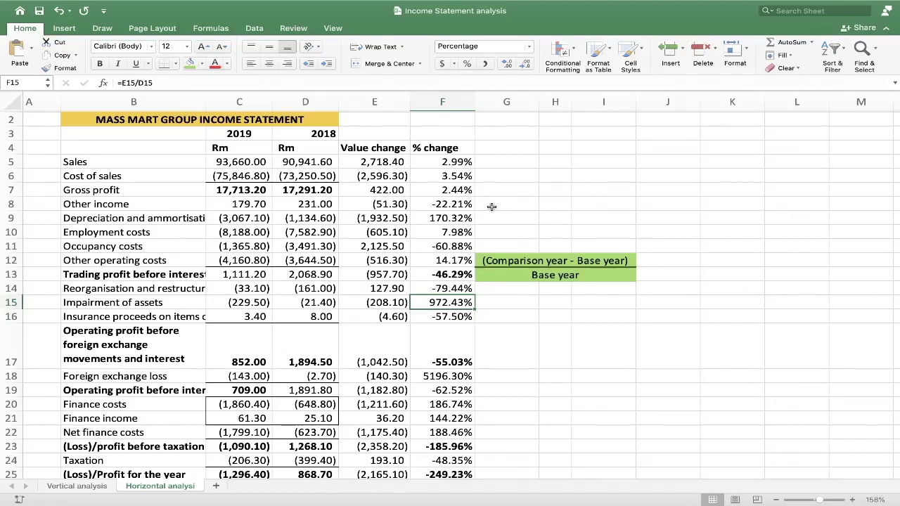
mouse_move(474, 316)
mouse_down()
mouse_move(482, 315)
mouse_move(474, 310)
mouse_up()
click(456, 168)
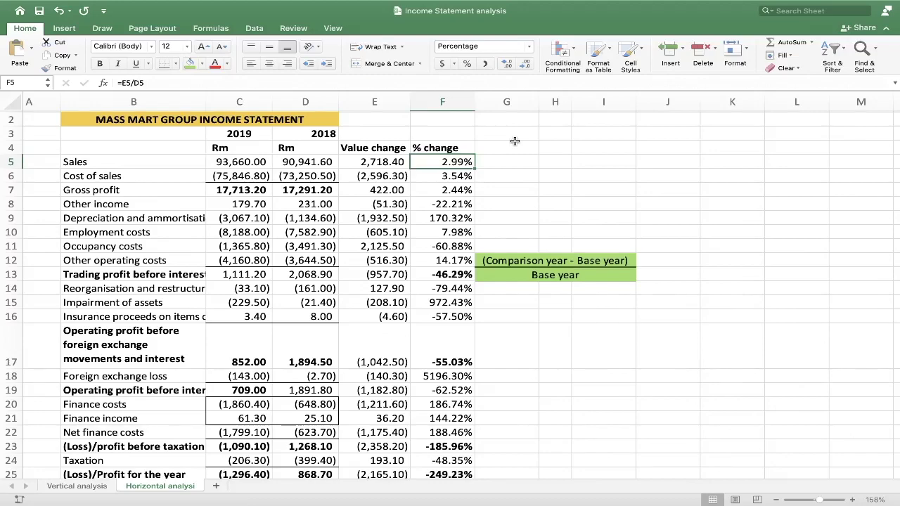
scroll(515, 141, down, 3)
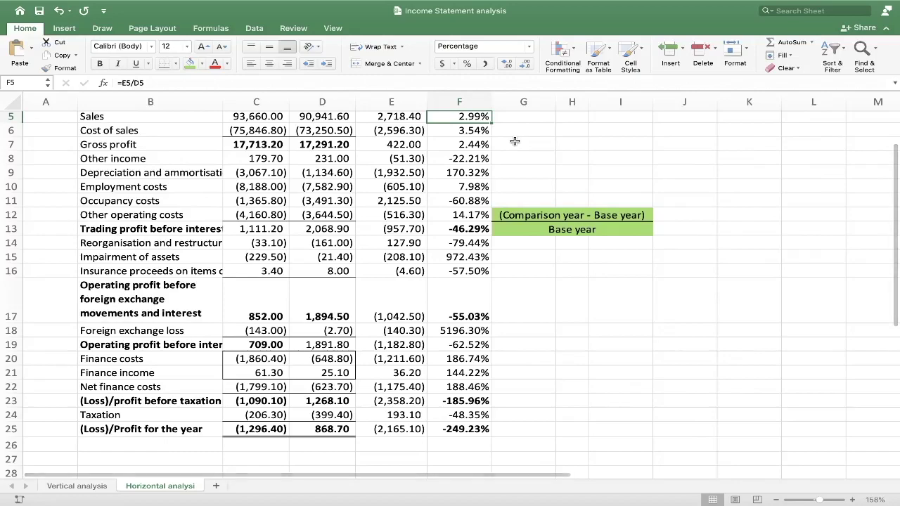